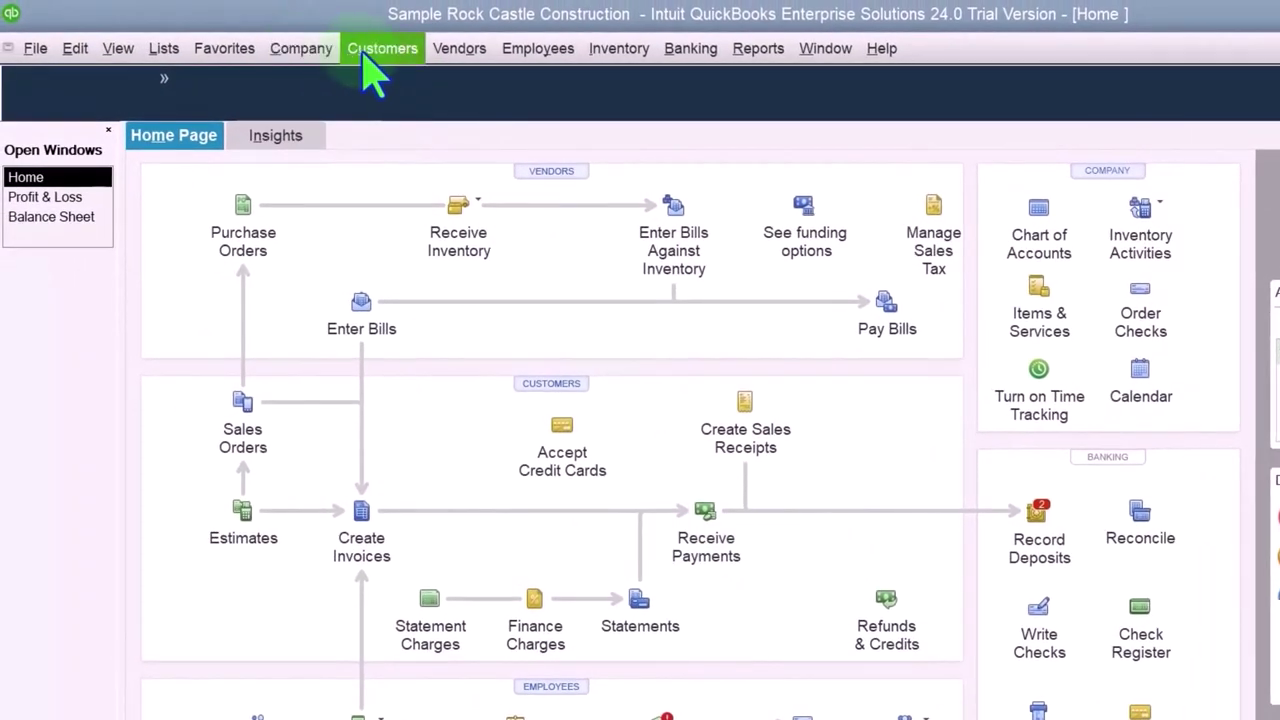
In the Customer Center, select the customer with the 14,510.00 balance and widen the name column
{"action": "left_click", "coordinate": [380, 48]}
{"action": "left_click", "coordinate": [381, 80]}
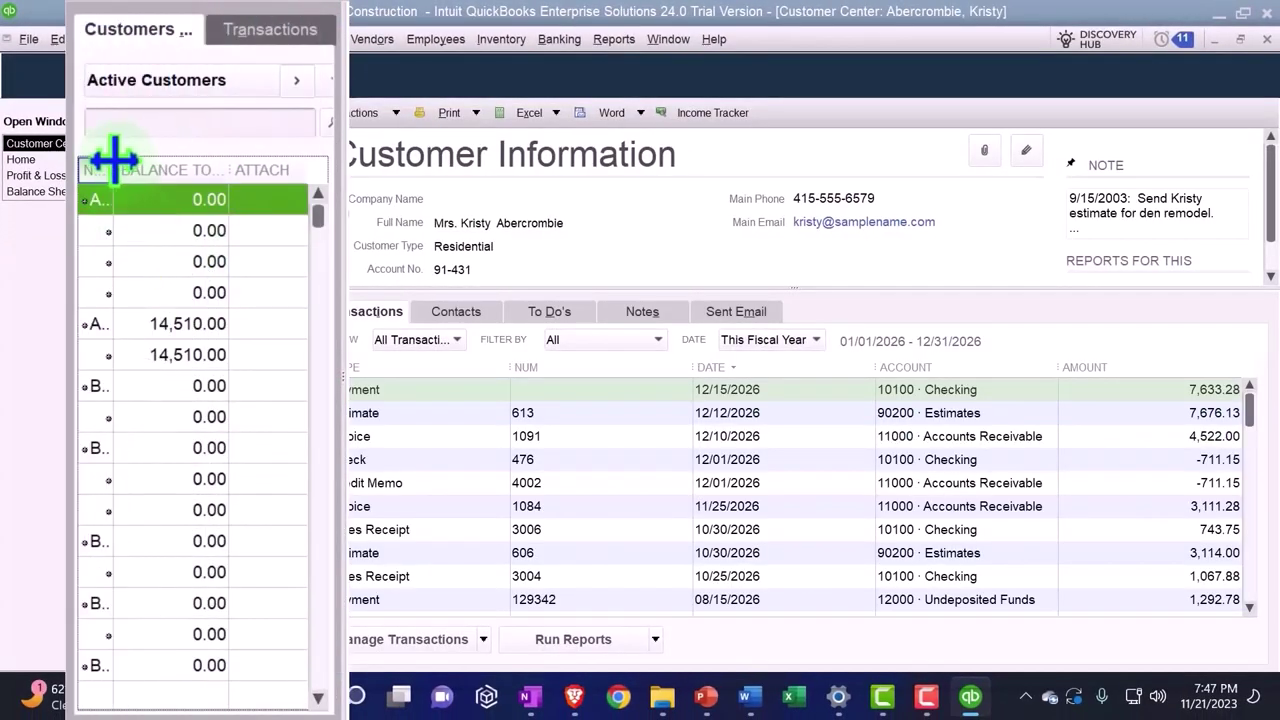
{"action": "left_click_drag", "start_coordinate": [113, 157], "coordinate": [215, 163]}
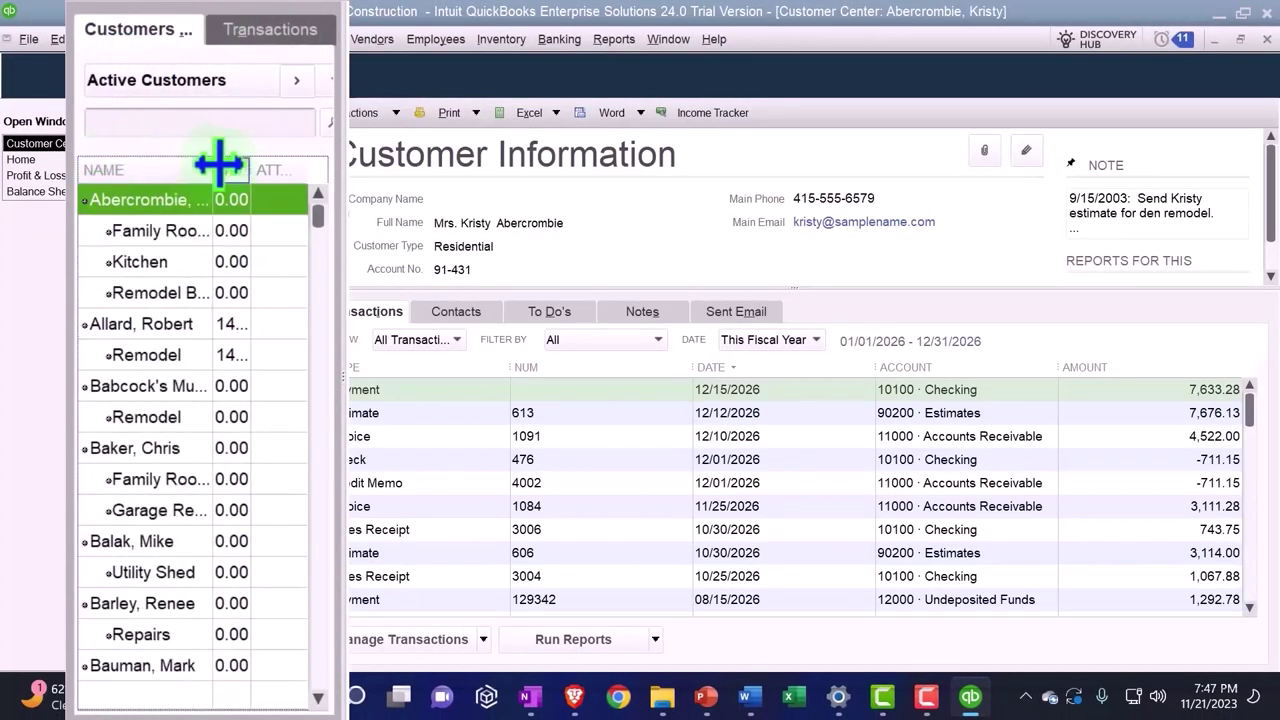
{"action": "left_click", "coordinate": [158, 324]}
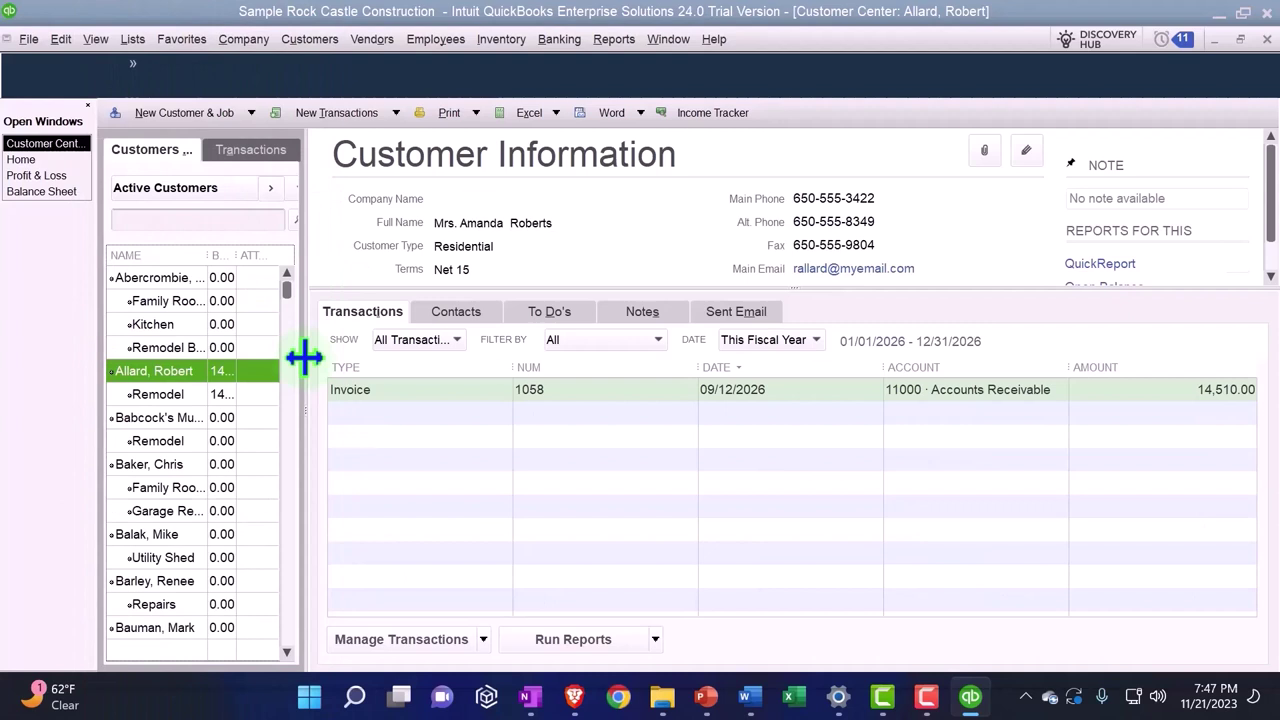
{"action": "left_click_drag", "start_coordinate": [348, 362], "coordinate": [350, 362]}
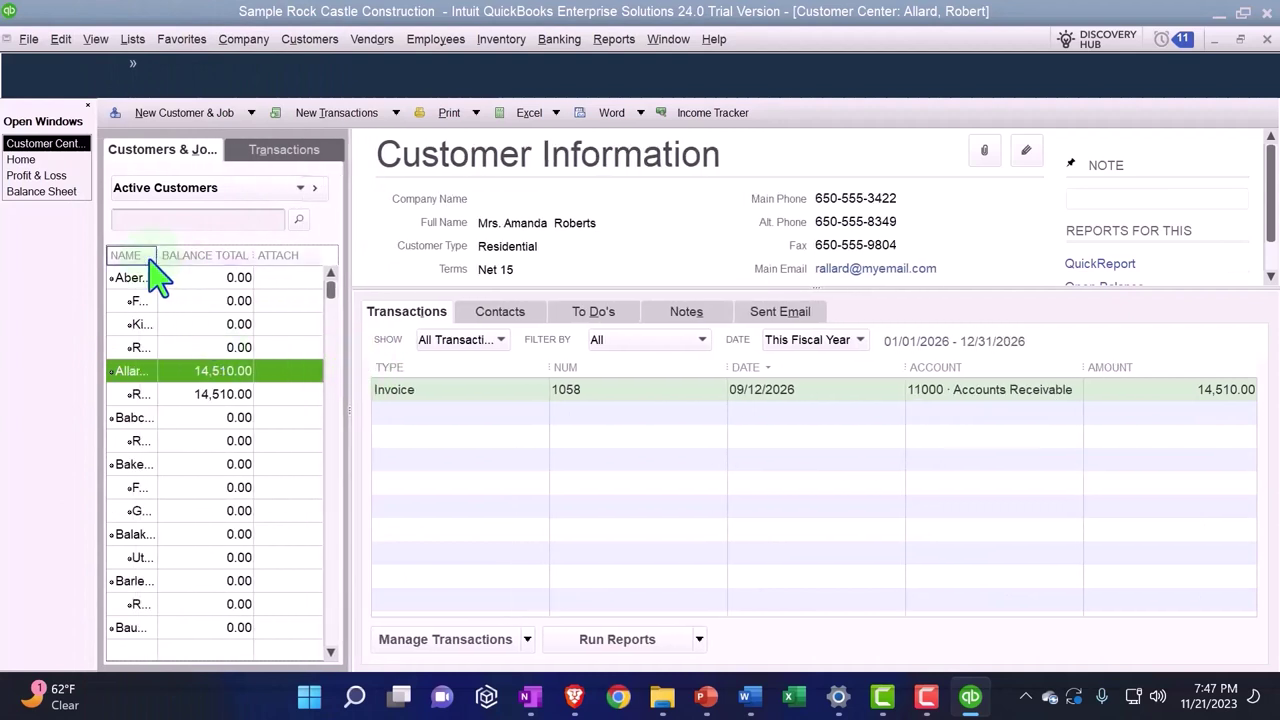
{"action": "left_click_drag", "start_coordinate": [156, 256], "coordinate": [199, 256]}
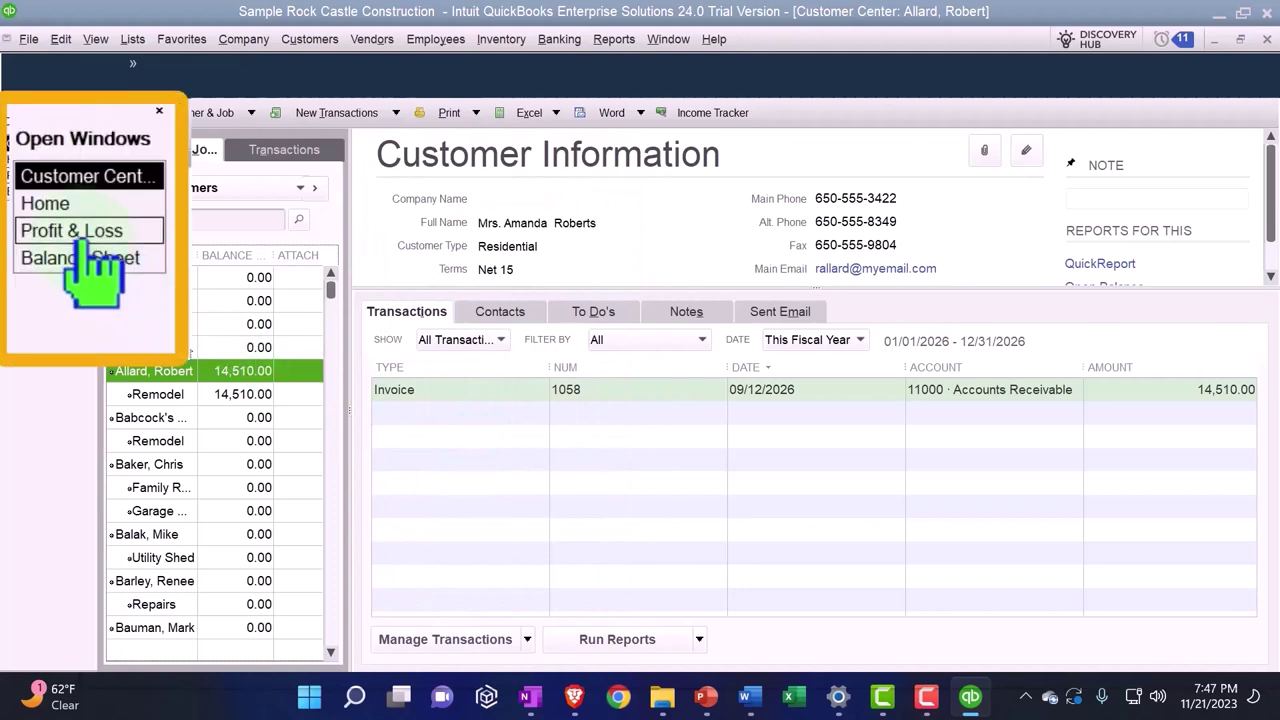
{"action": "left_click", "coordinate": [30, 159]}
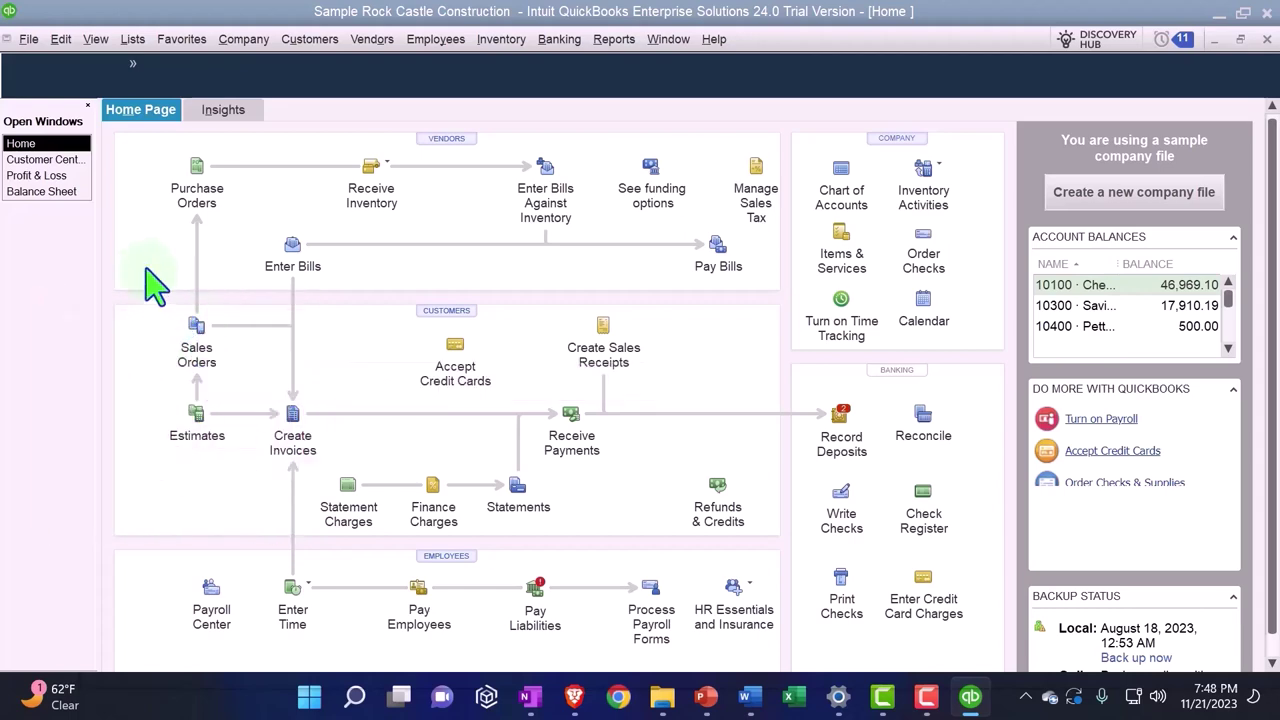
{"action": "left_click", "coordinate": [50, 159]}
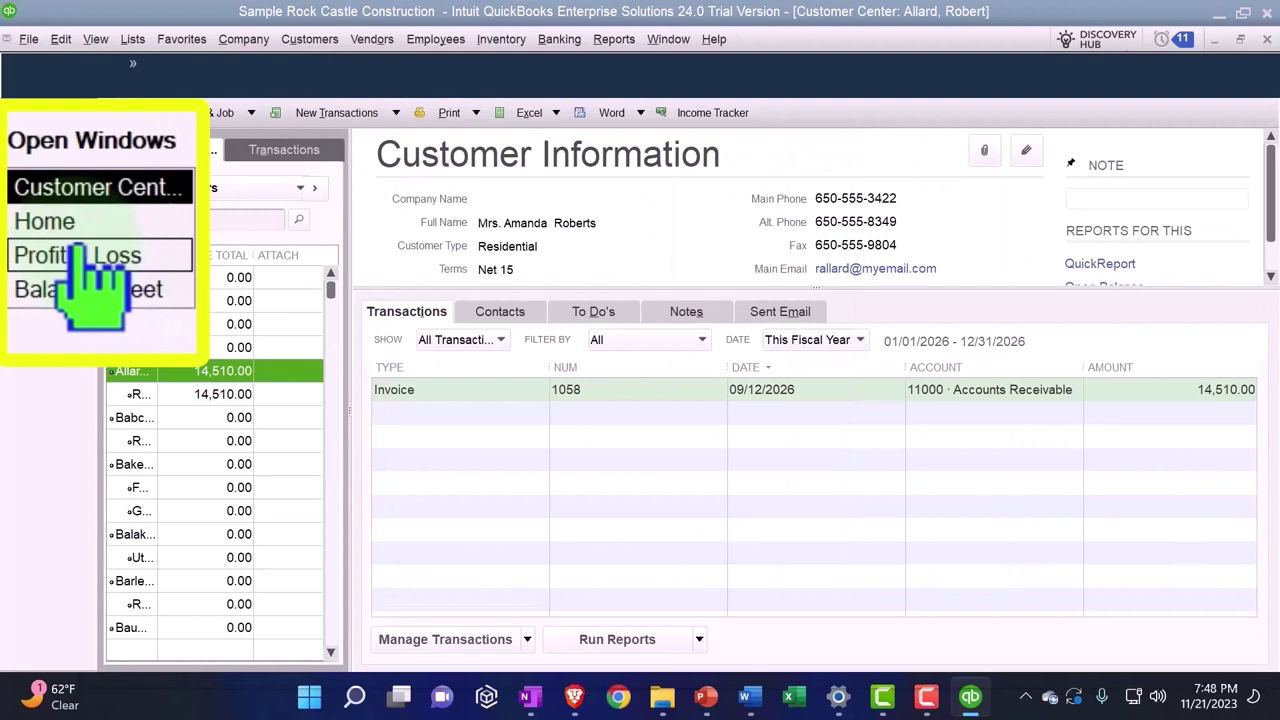
{"action": "left_click", "coordinate": [30, 160]}
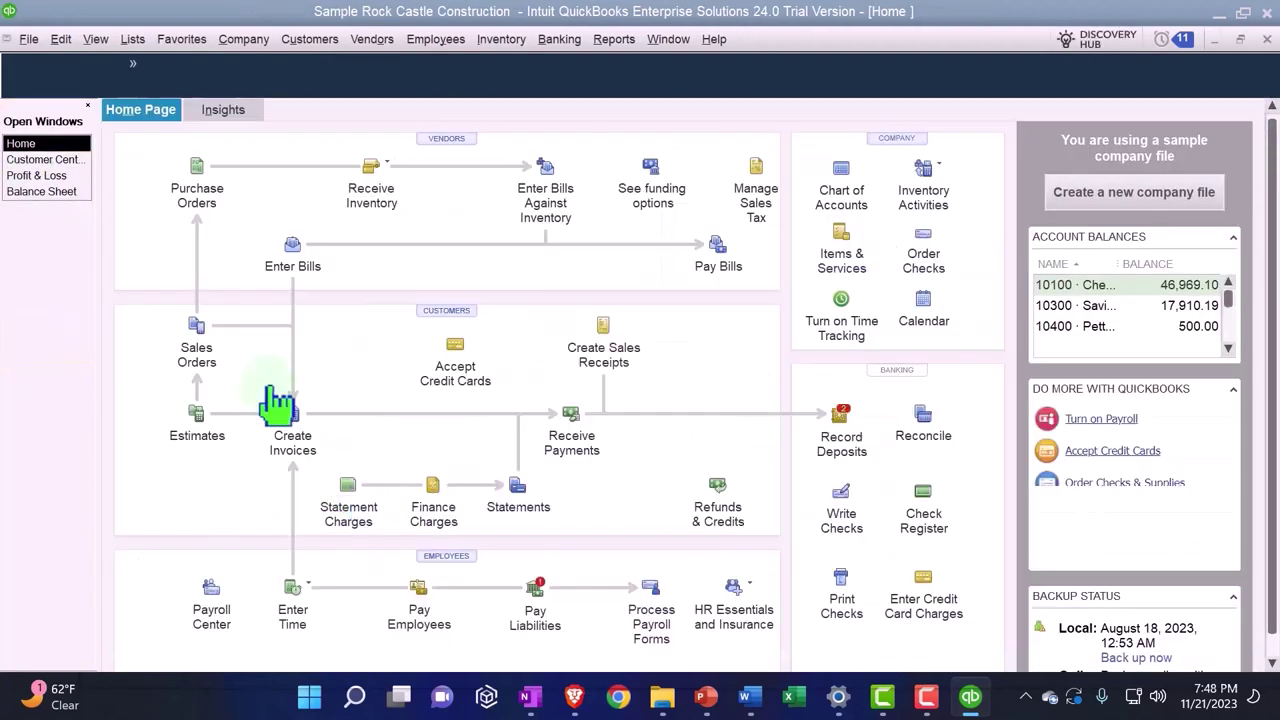